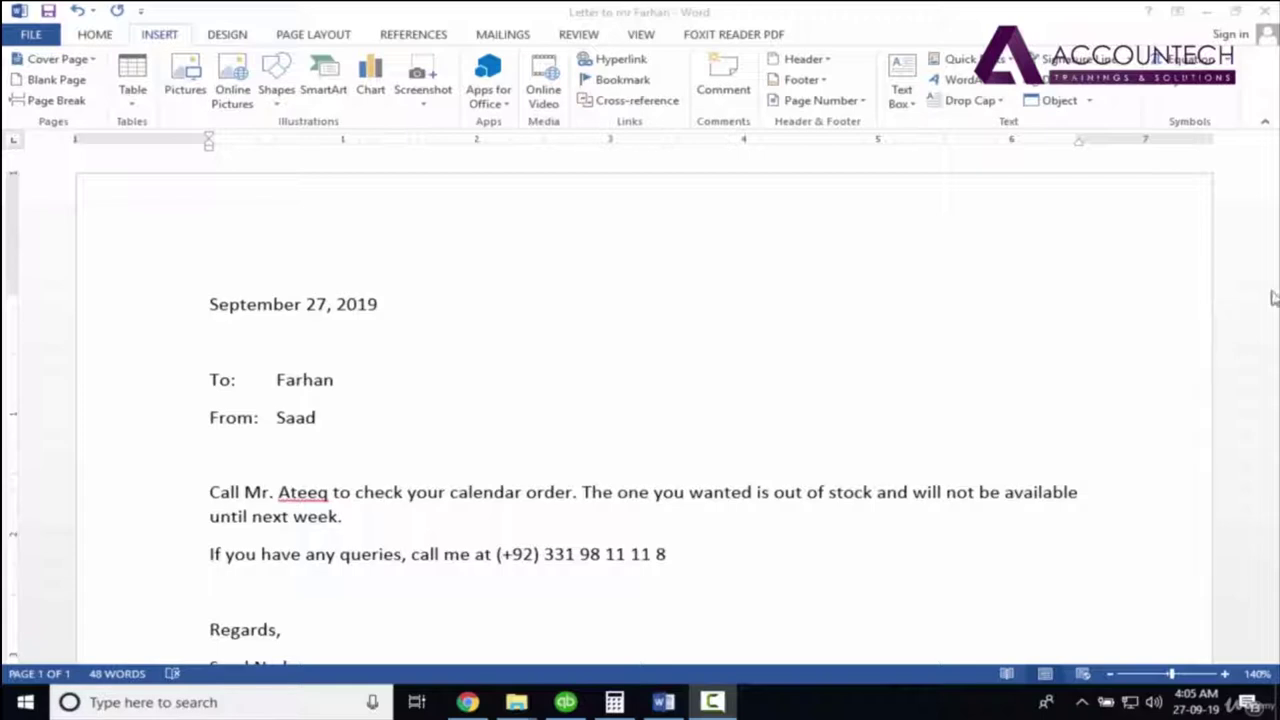
Step: Add several empty lines below the signature
scroll(1276, 270, down, 2)
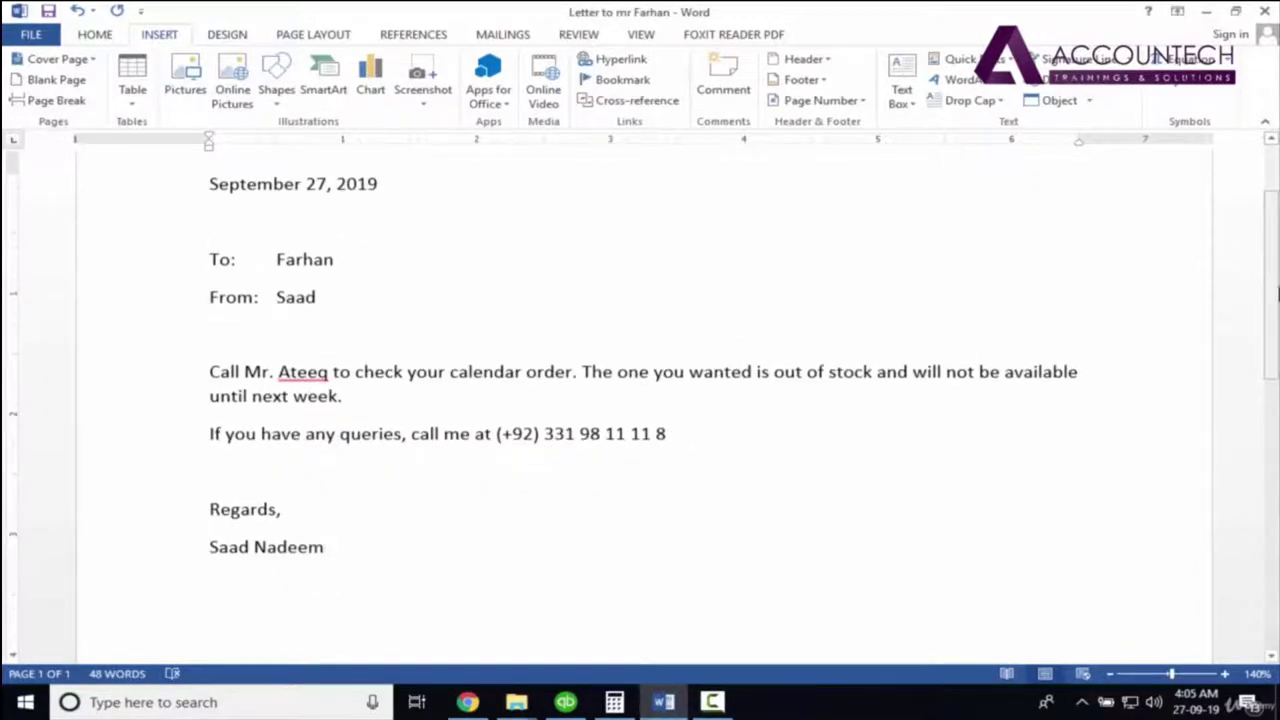
scroll(640, 400, down, 3)
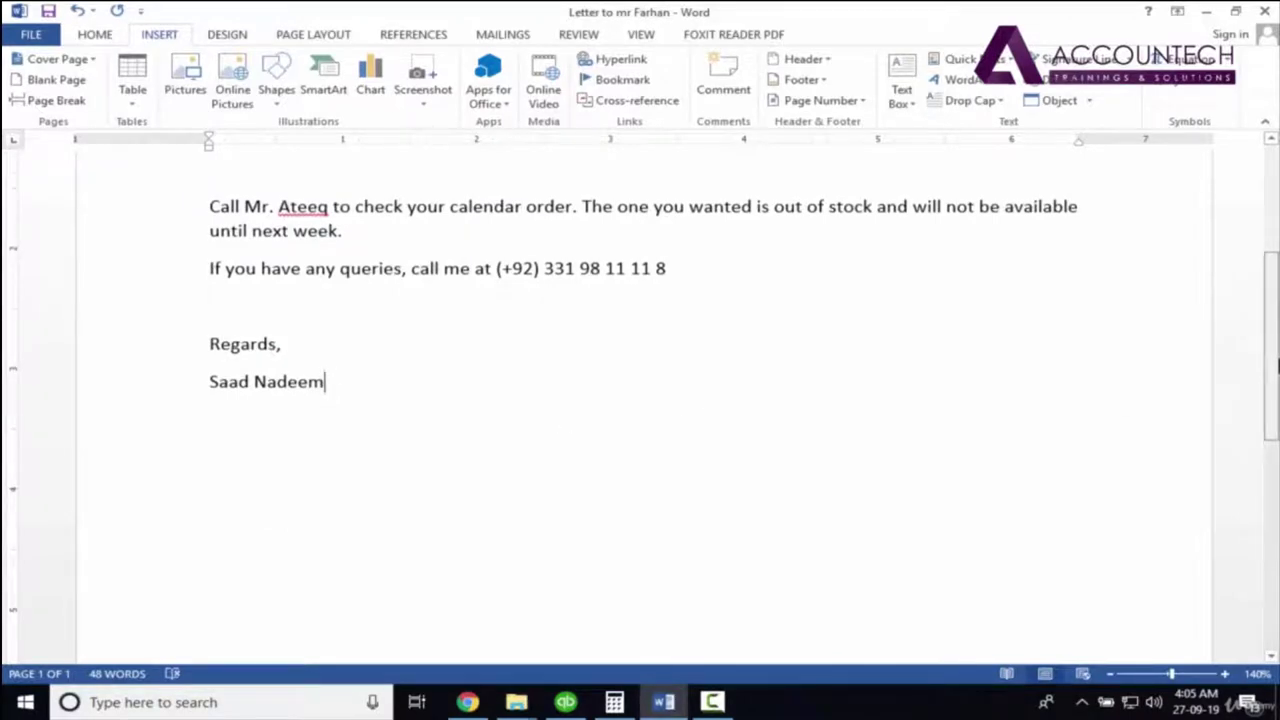
scroll(1272, 420, down, 3)
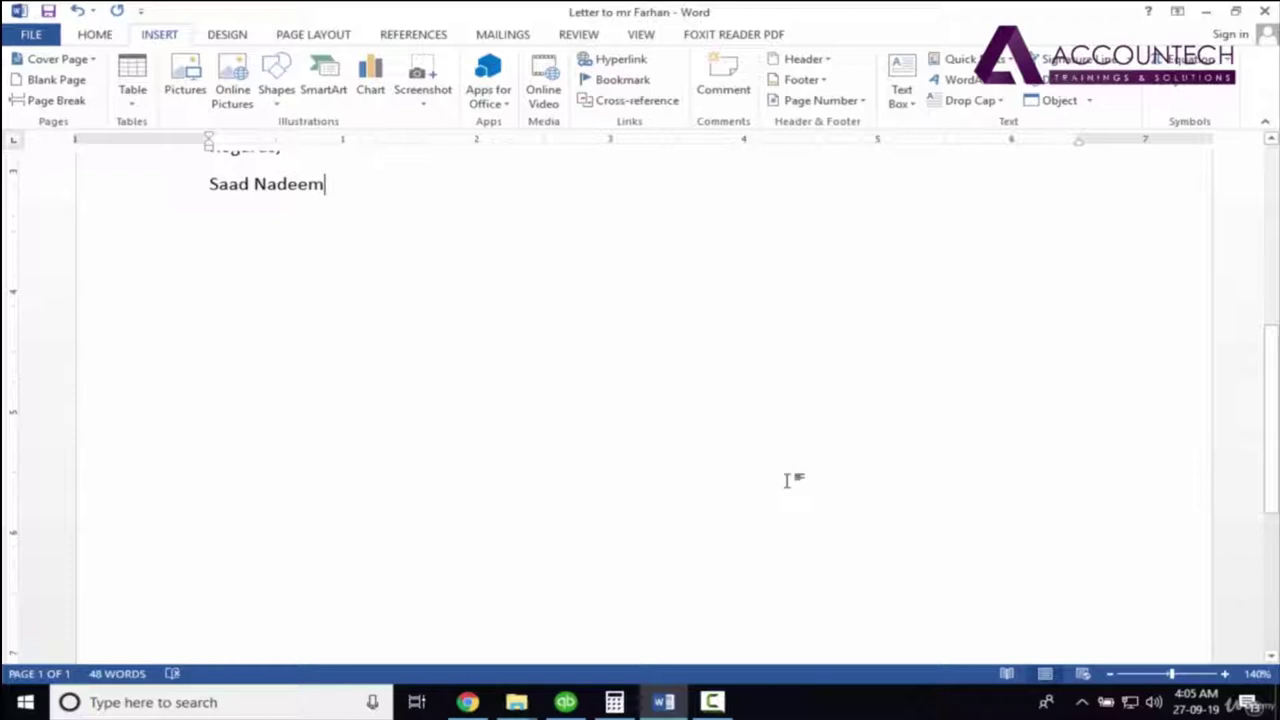
mouse_move(1272, 420)
mouse_down()
mouse_move(1277, 515)
mouse_move(1274, 400)
mouse_up()
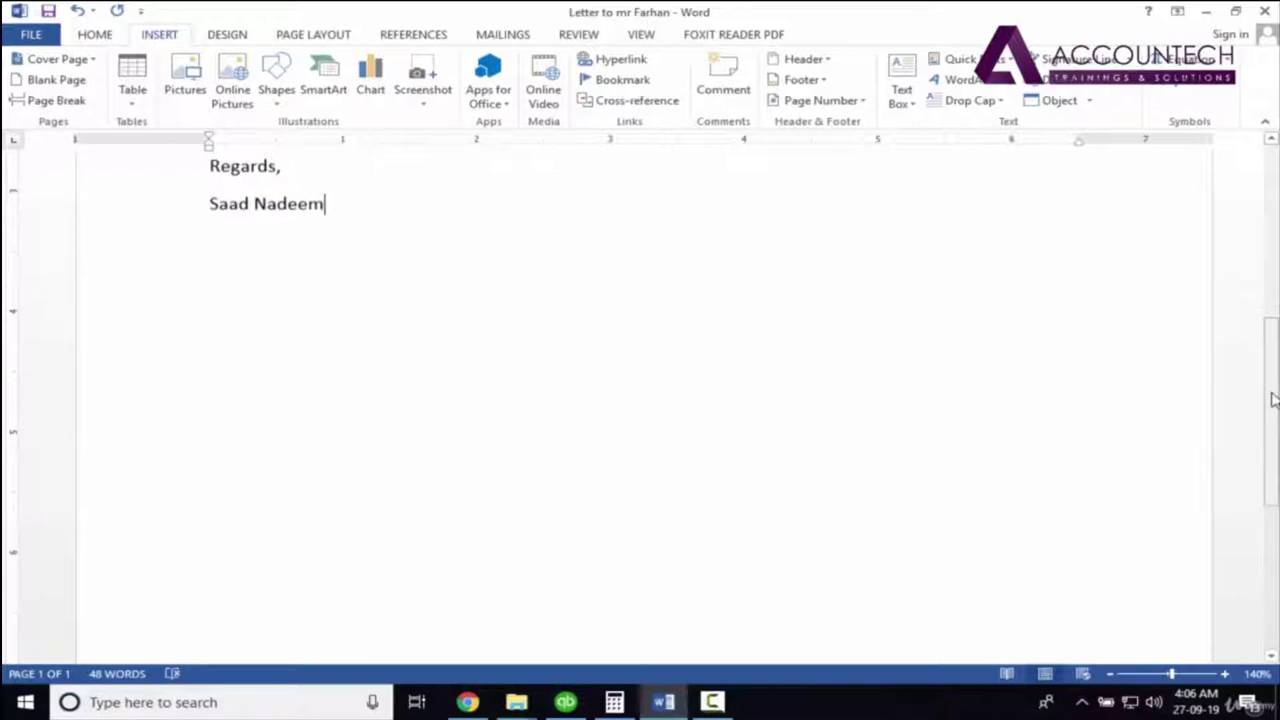
key(Return)
key(Return)
key(Return)
key(Return)
key(Return)
key(Return)
key(Return)
key(Return)
key(Return)
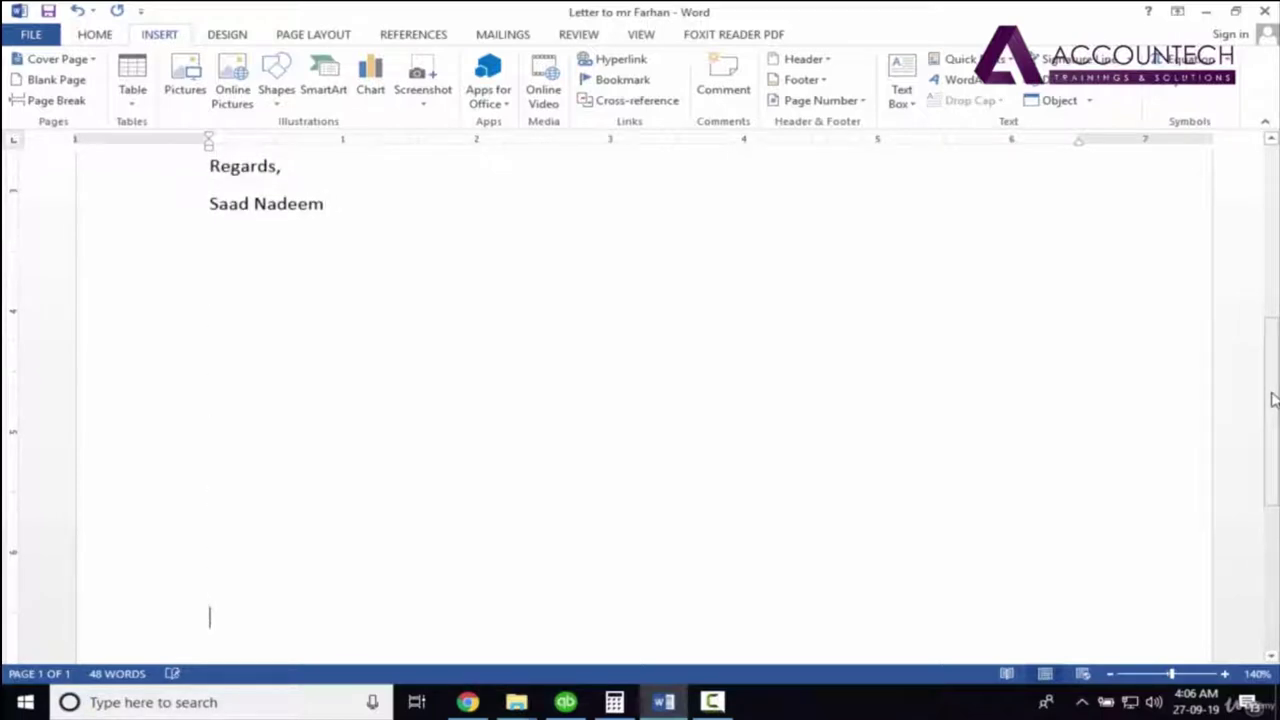
key(Return)
key(Return)
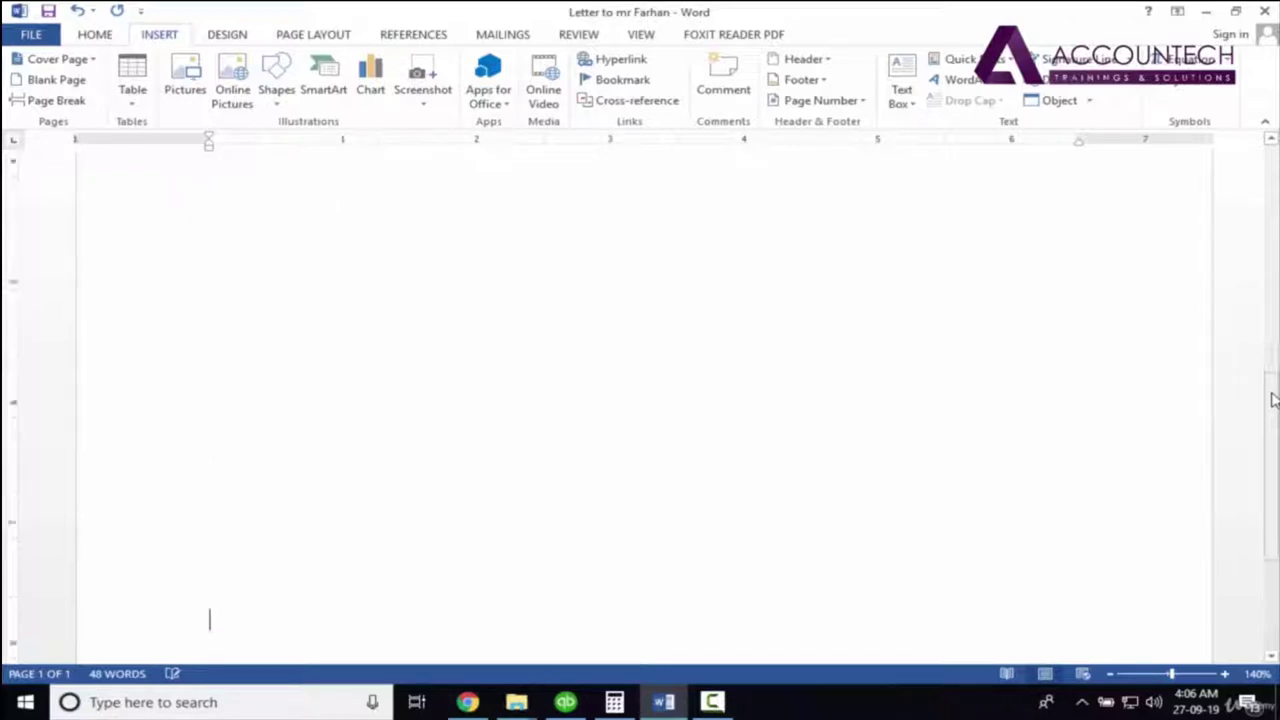
key(Return)
key(Return)
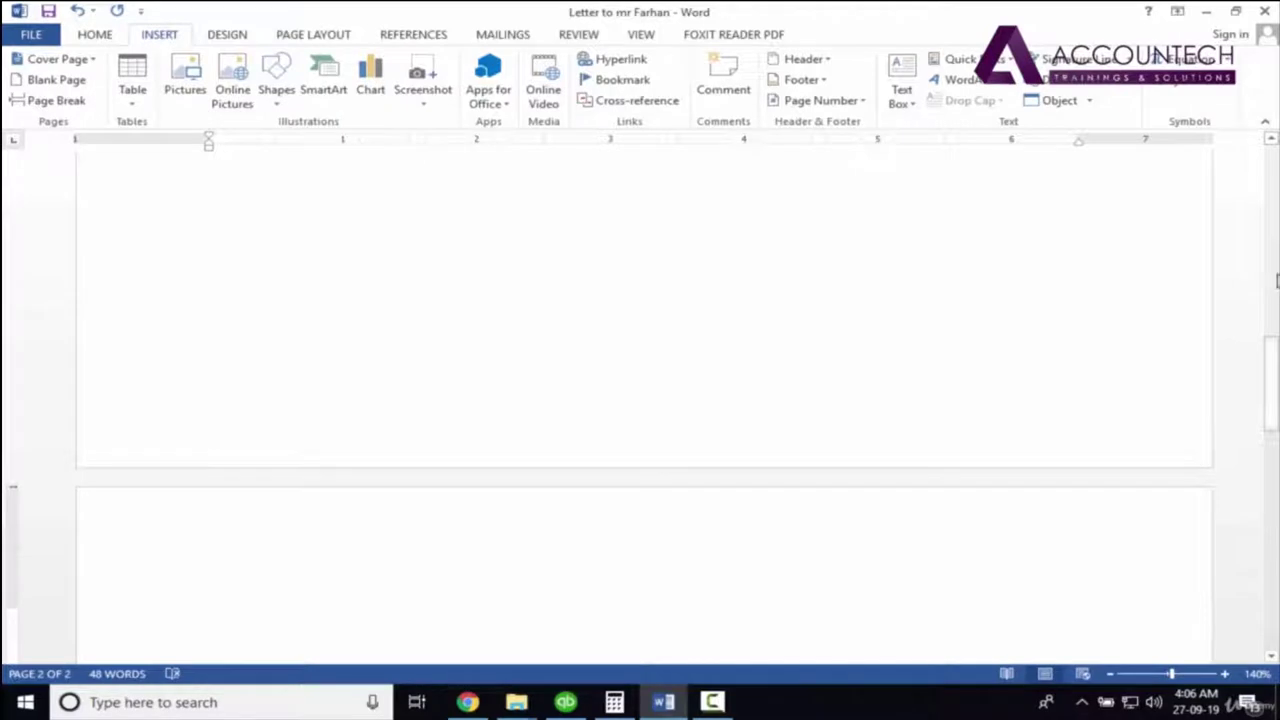
Step: Fill an empty line with tab spaces and push extra lines onto a second page
click(347, 379)
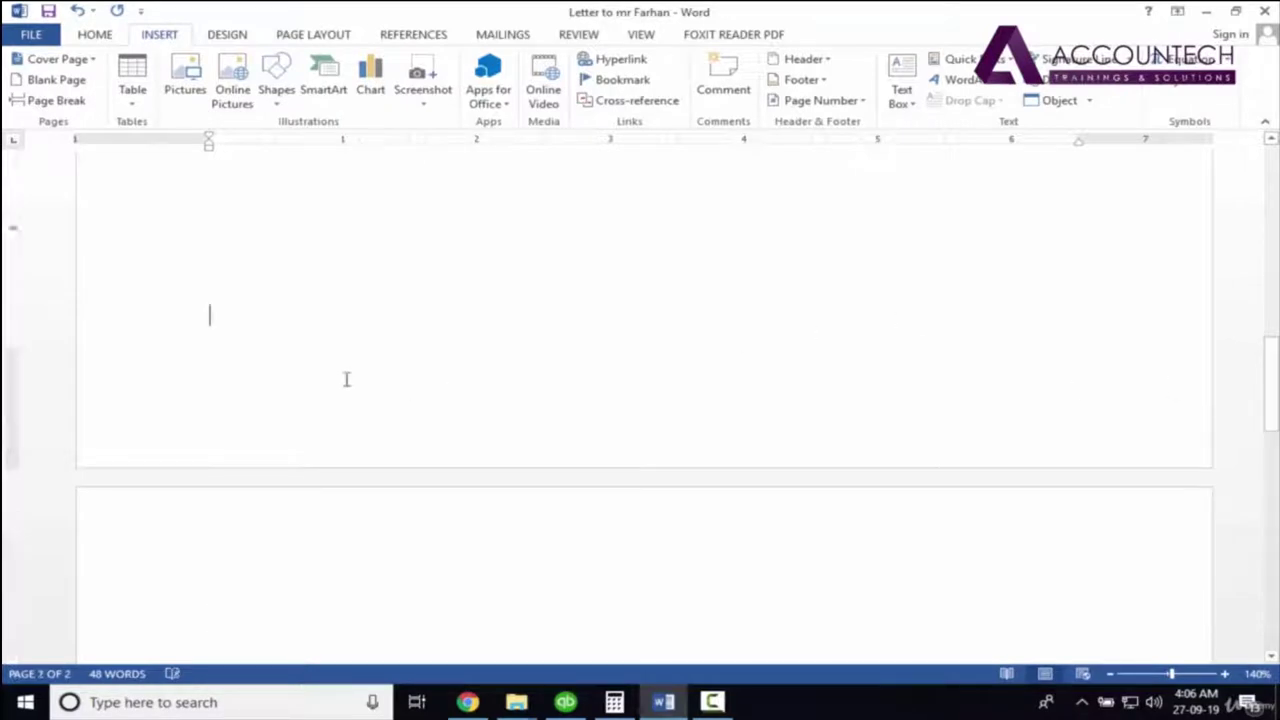
key(Tab)
key(Tab)
key(Tab)
key(Tab)
key(Tab)
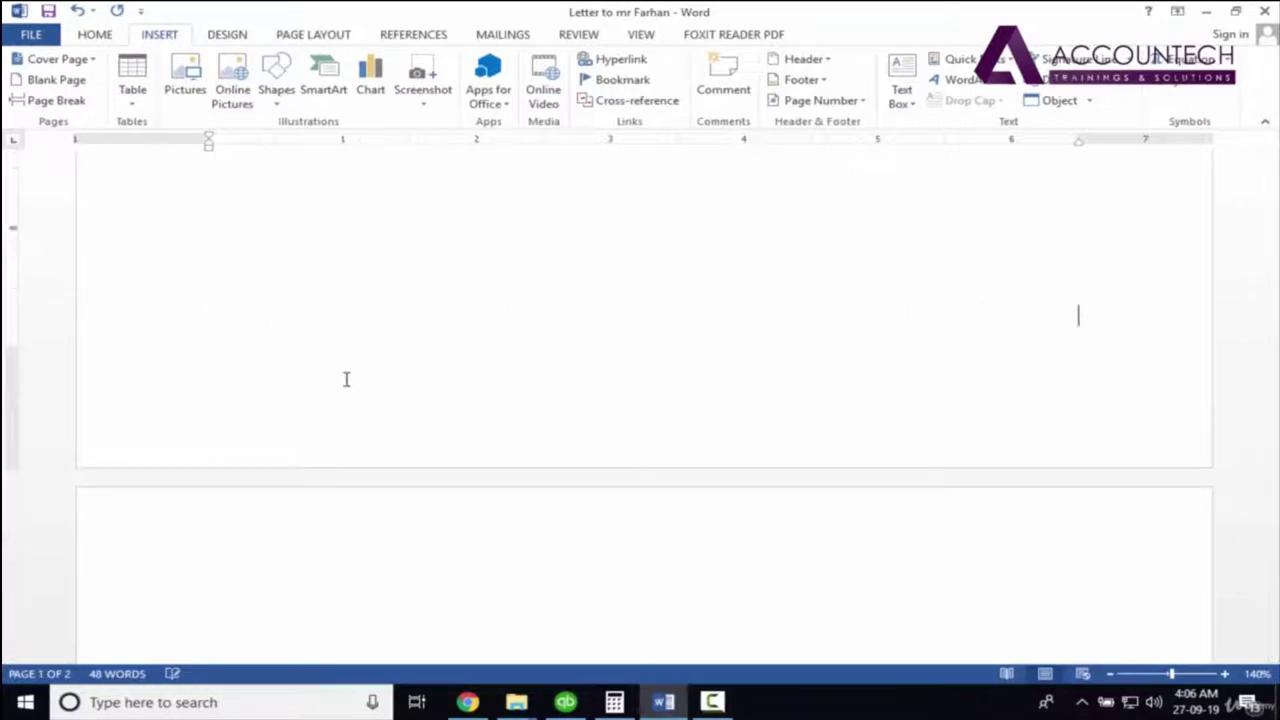
key(Return)
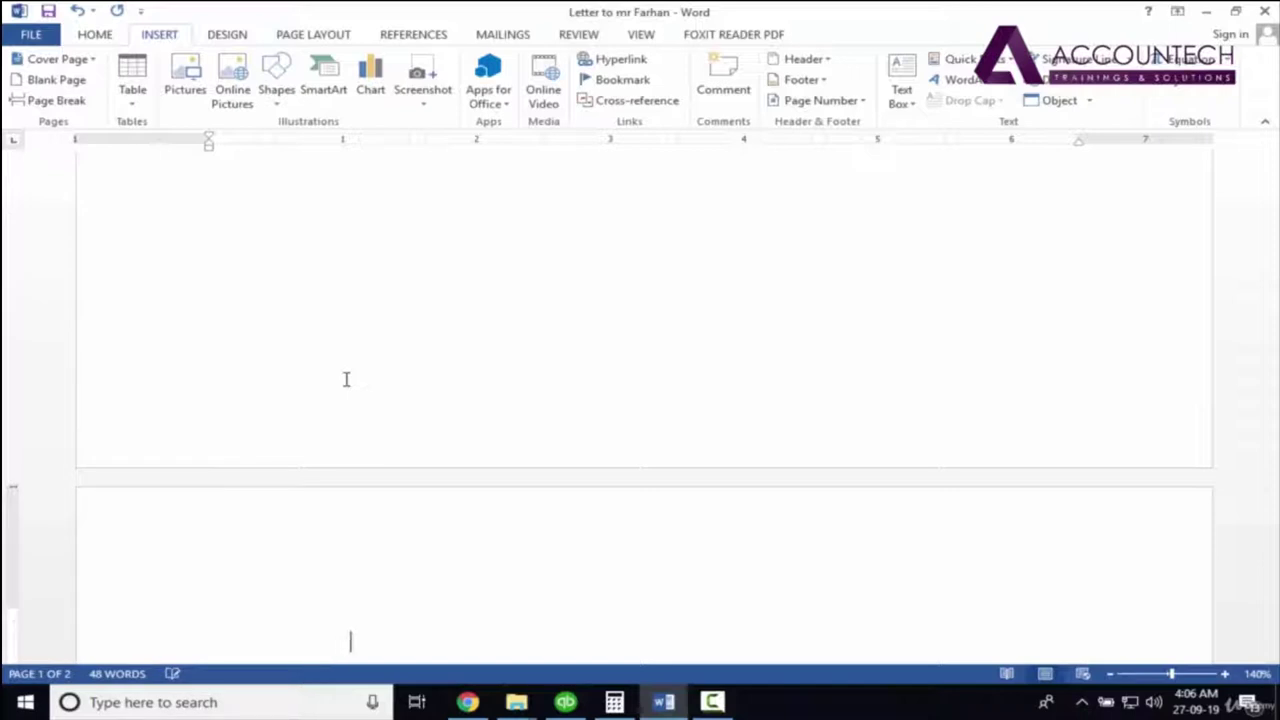
drag(1264, 400, 1266, 208)
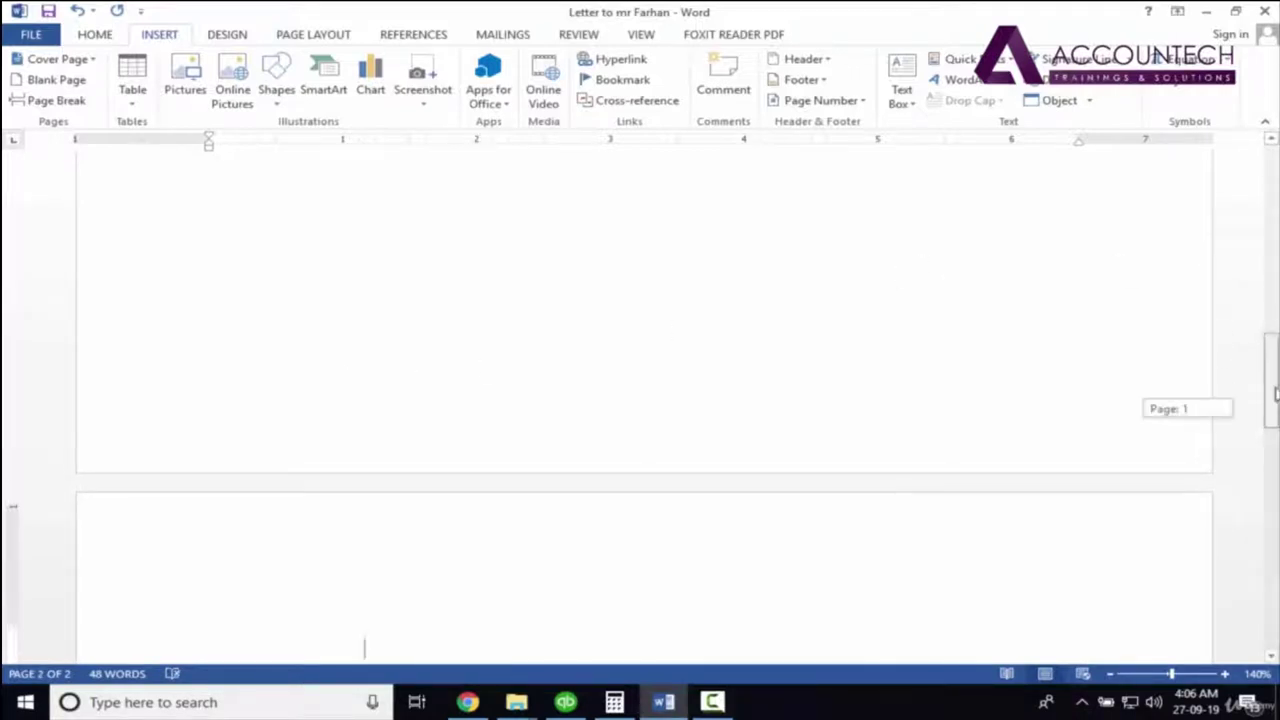
click(573, 342)
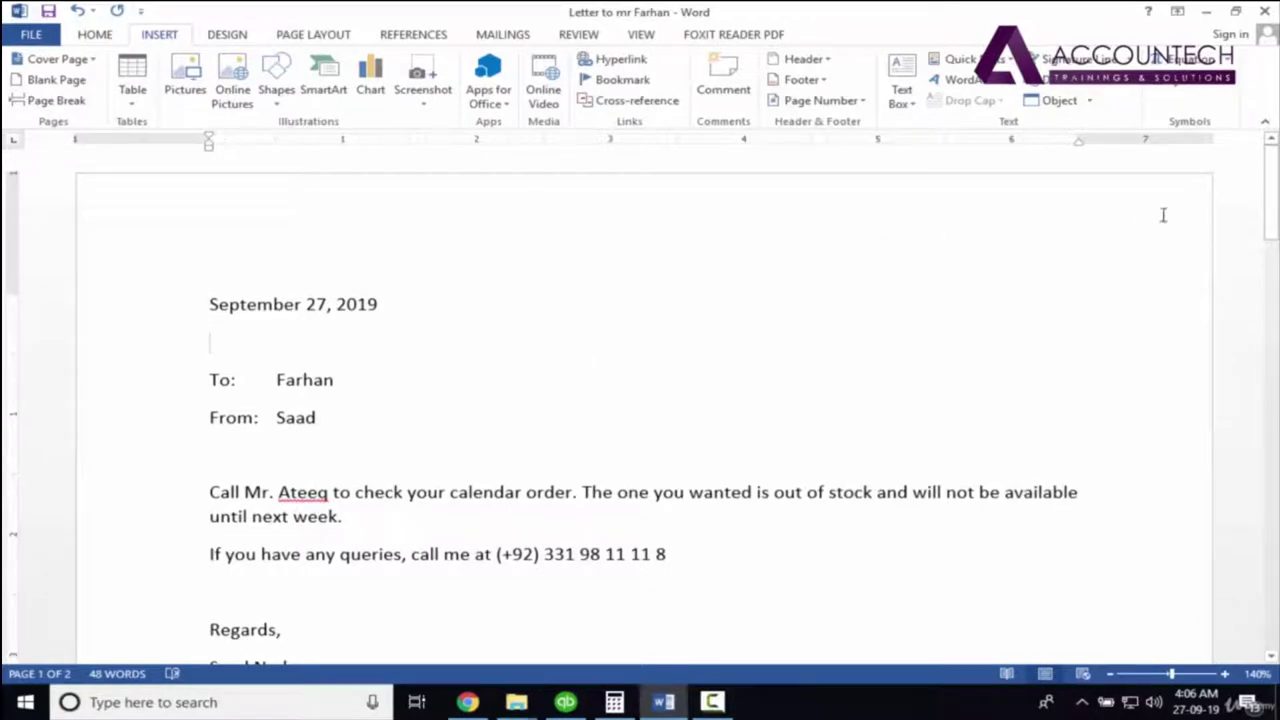
mouse_move(1272, 205)
mouse_down()
mouse_move(1274, 438)
mouse_move(1274, 420)
mouse_up()
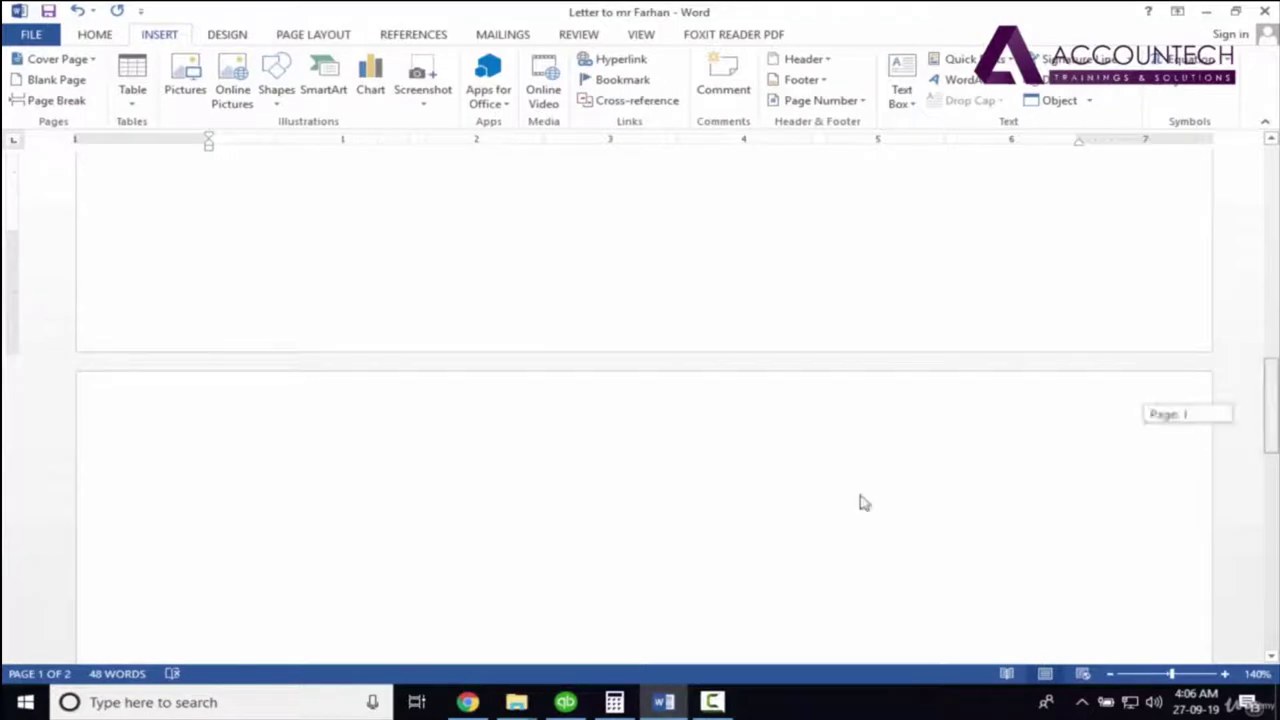
Step: Add tab spaces on the blank second page, then return to the letter's top
click(356, 510)
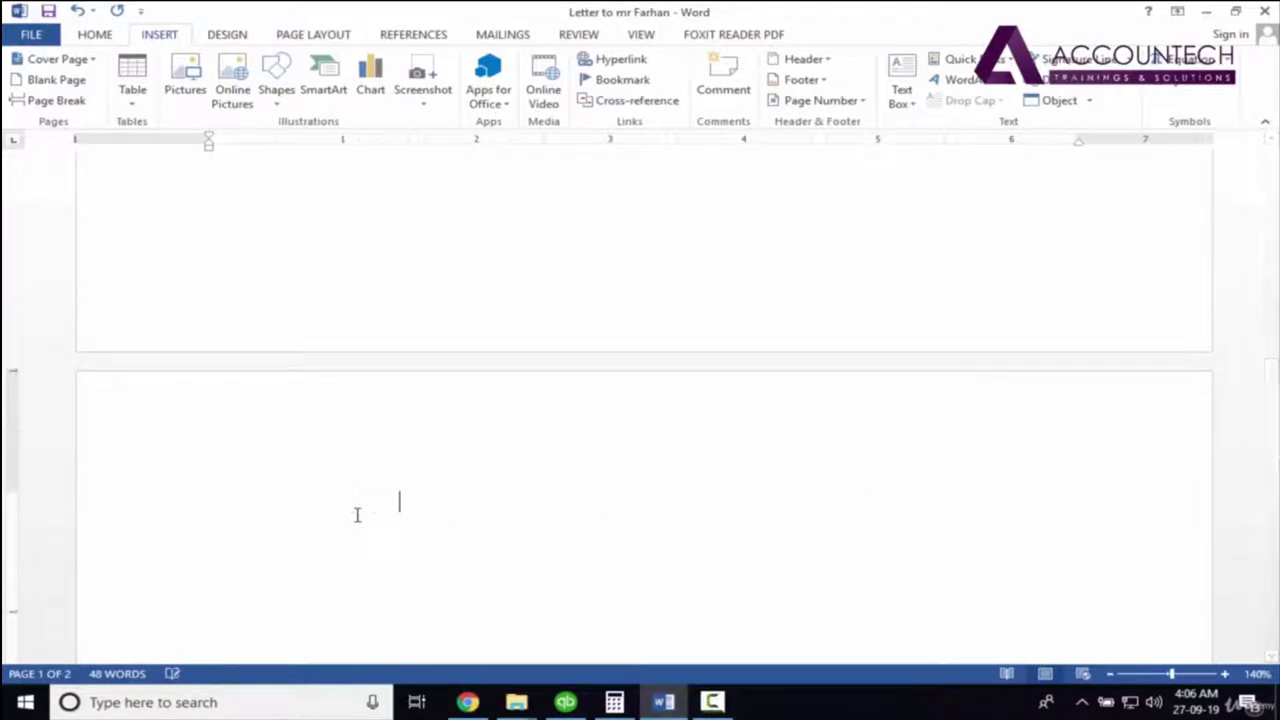
key(Tab)
key(Tab)
key(Tab)
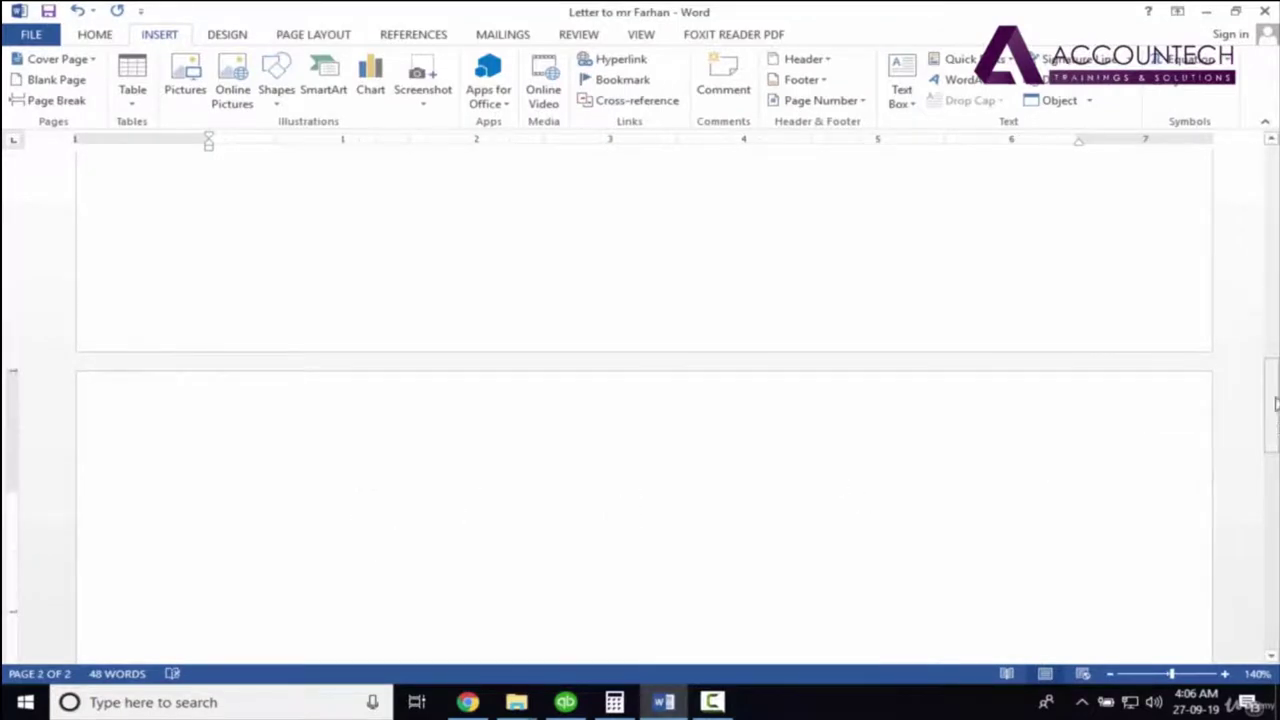
drag(1274, 403, 1272, 213)
click(531, 343)
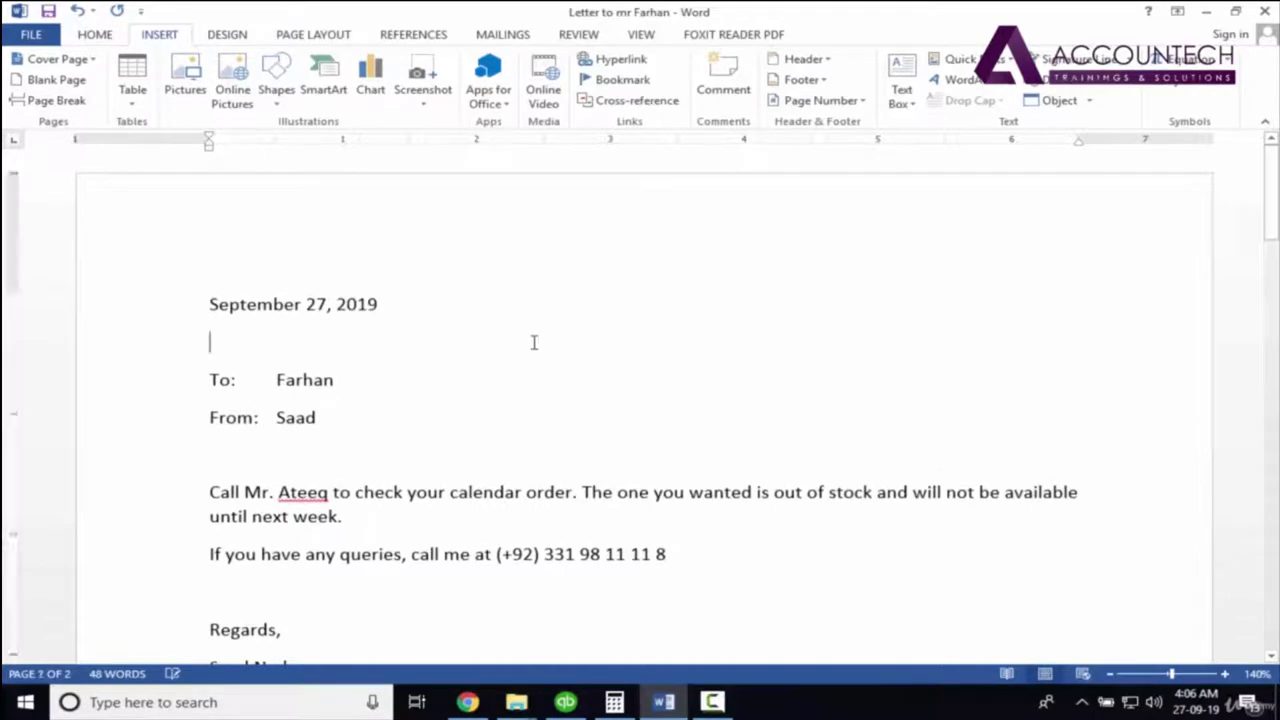
Step: Turn on Show/Hide ¶ from the Home tab to reveal paragraph marks and spaces
click(100, 37)
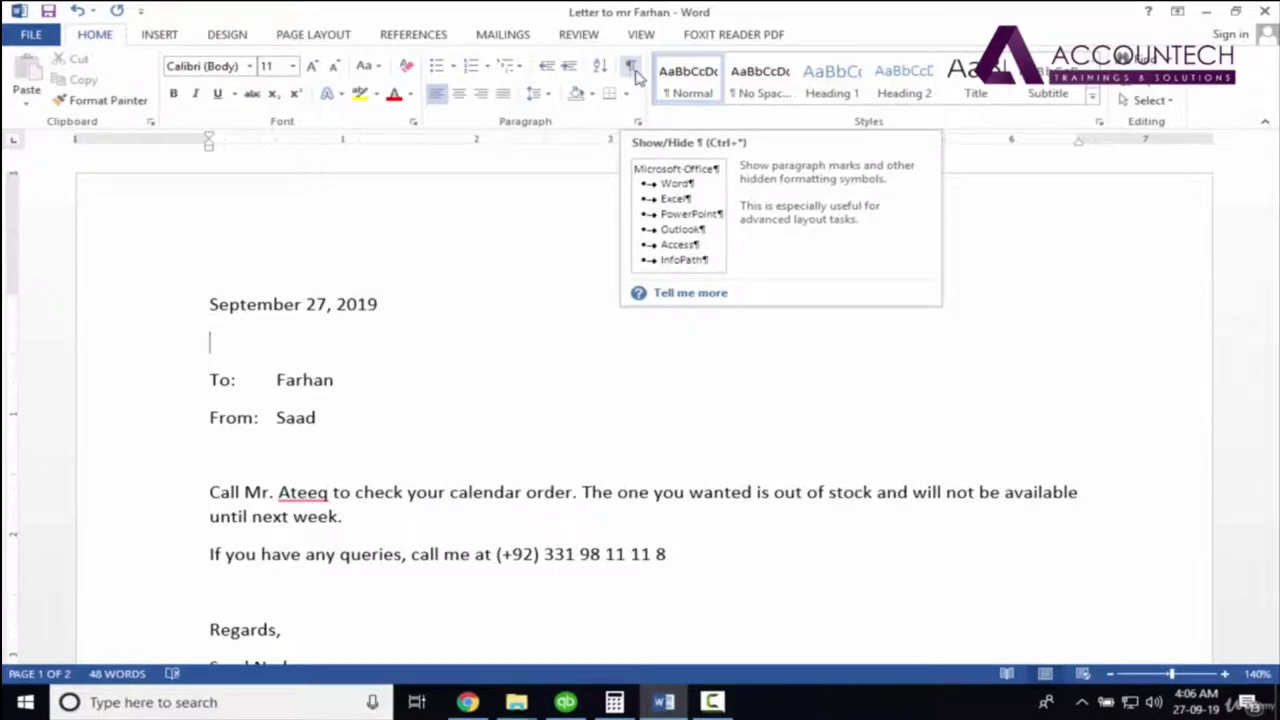
click(631, 67)
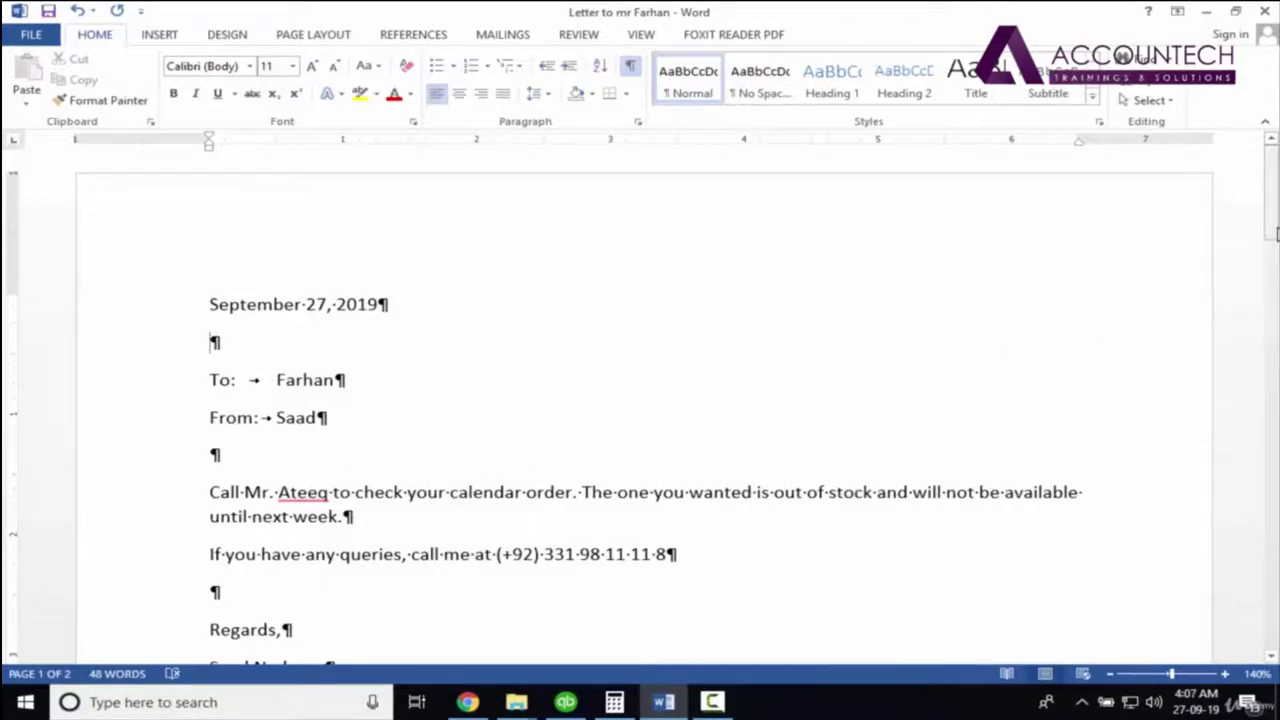
Step: Select the empty paragraphs and tab-filled lines that form page 2
scroll(761, 422, down, 1)
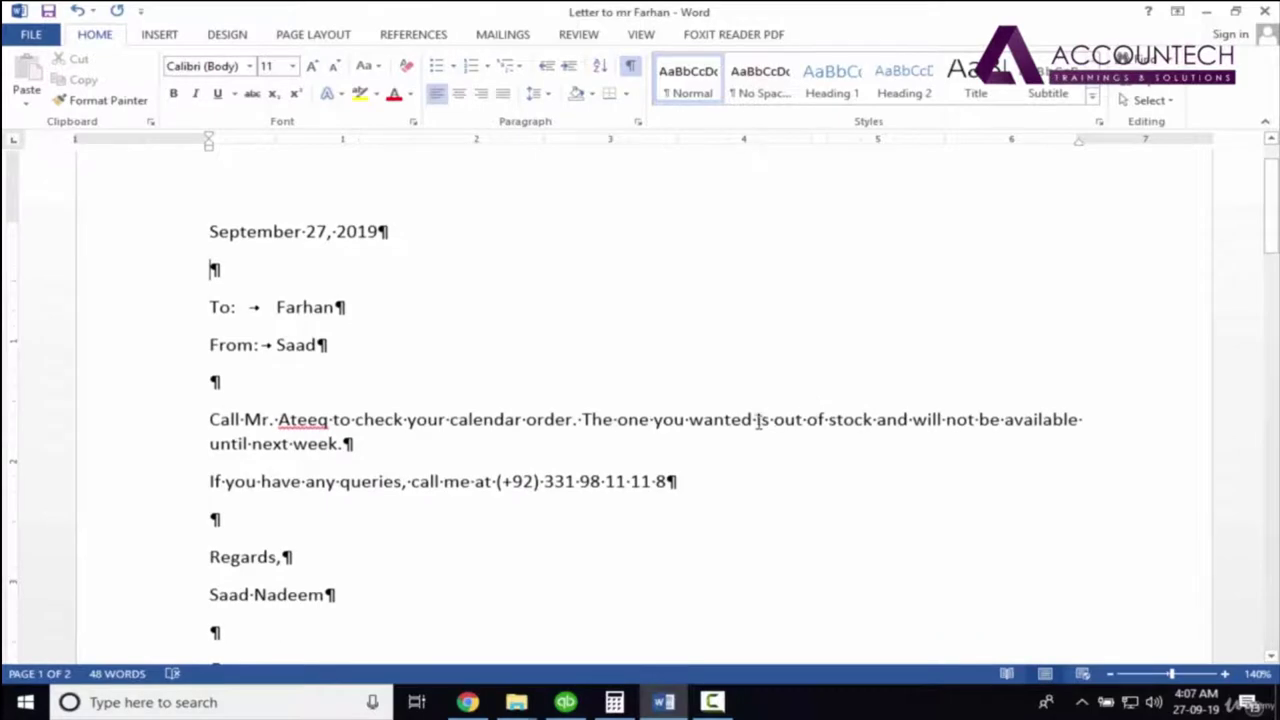
click(759, 421)
drag(1272, 205, 1276, 413)
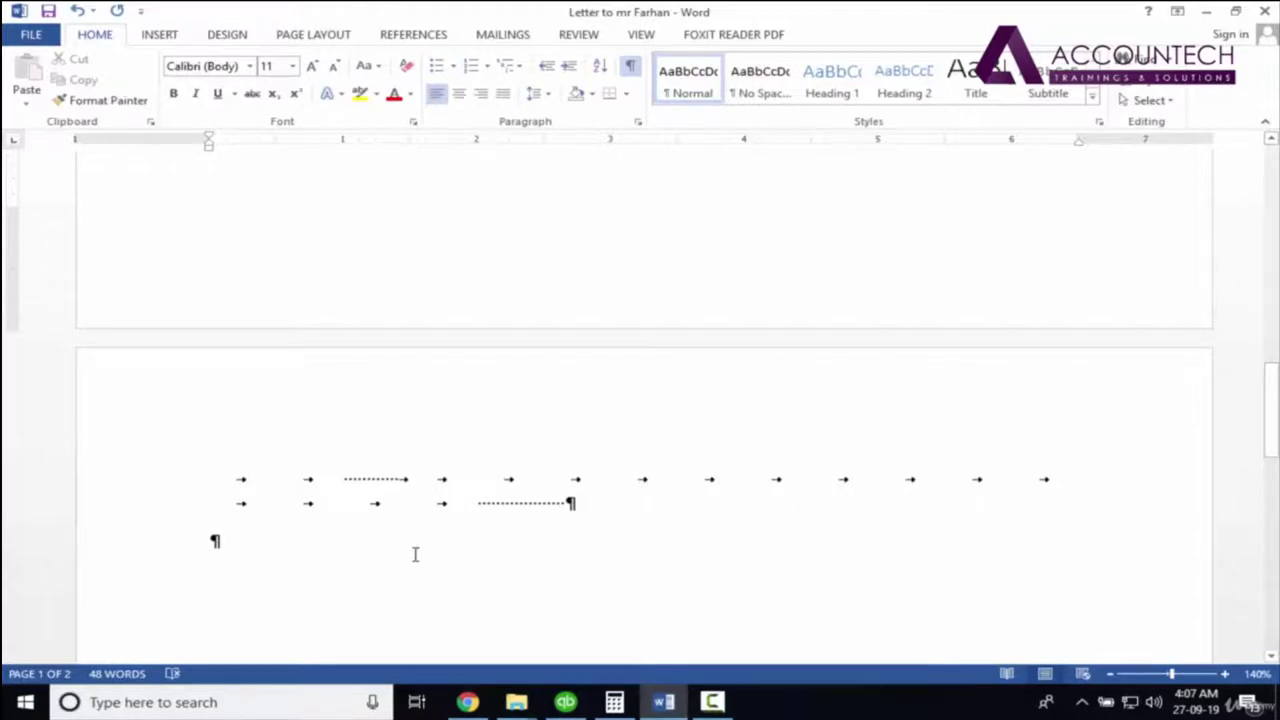
mouse_move(1276, 408)
mouse_down()
mouse_move(1272, 315)
mouse_move(1275, 414)
mouse_up()
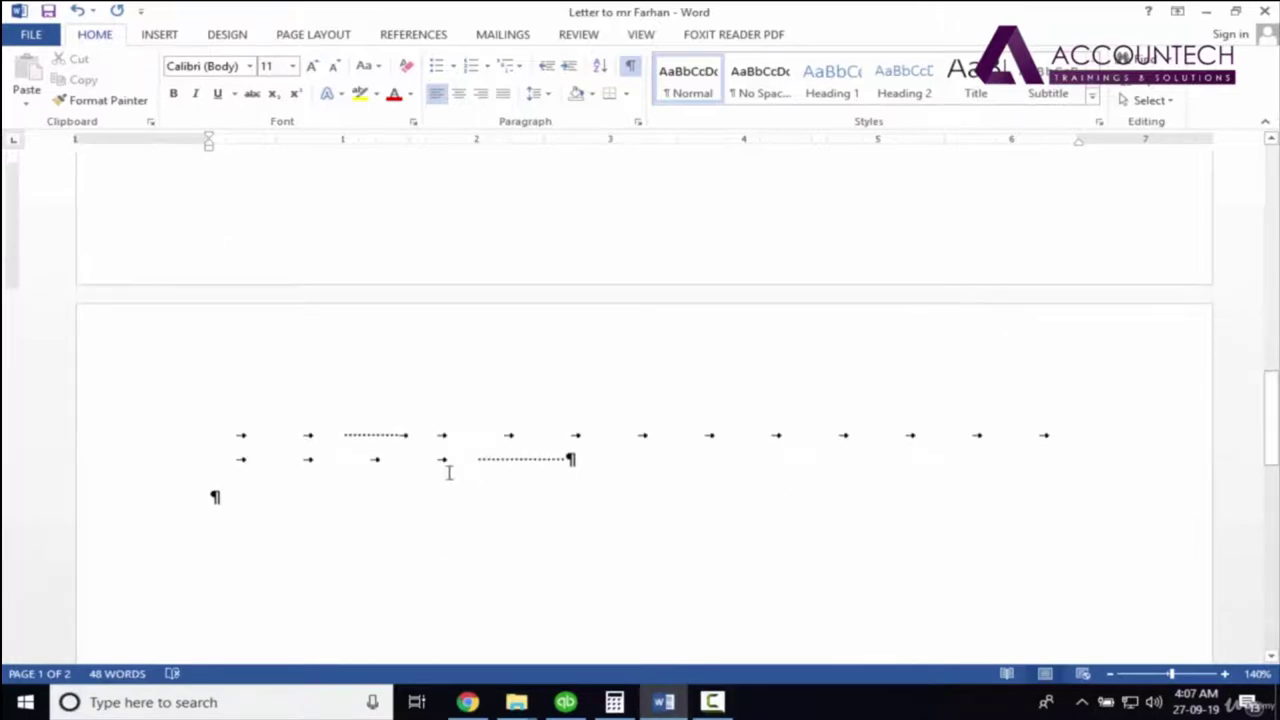
mouse_move(210, 497)
mouse_down()
mouse_move(211, 265)
mouse_move(216, 600)
mouse_up()
key(Delete)
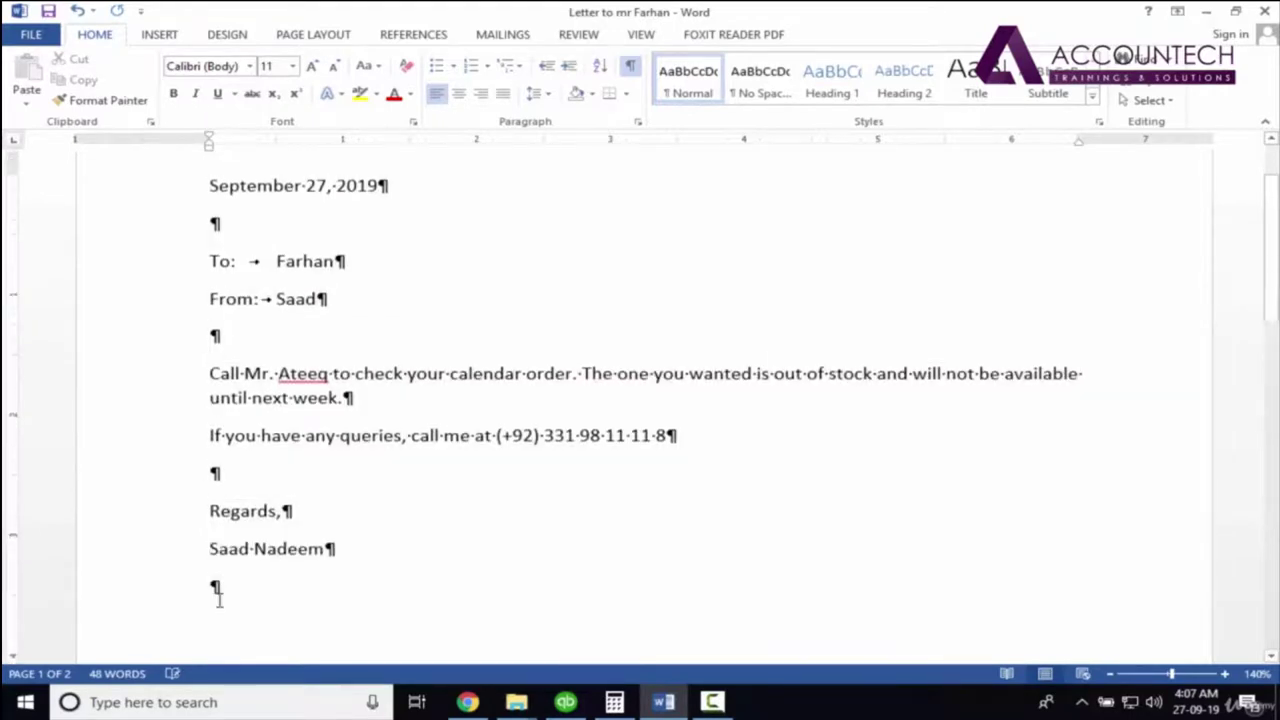
key(BackSpace)
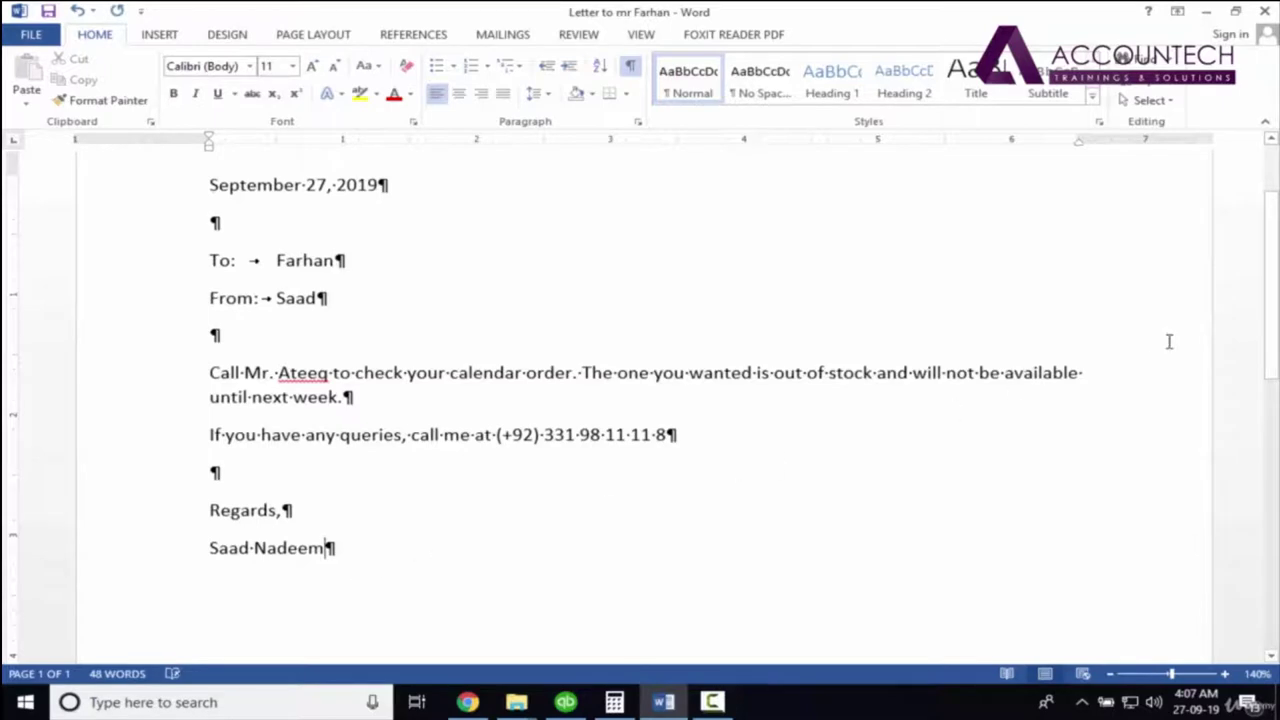
scroll(1168, 340, up, 2)
Step: Hide the formatting marks again with Show/Hide ¶
click(806, 343)
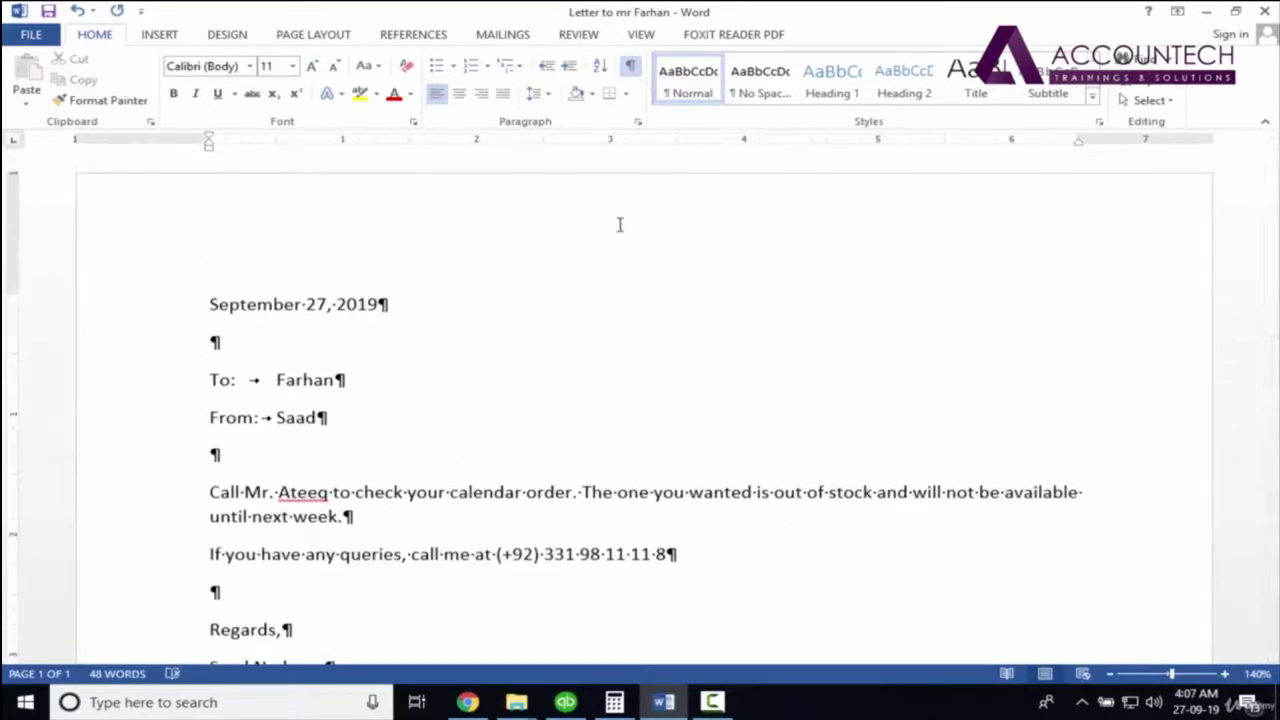
drag(209, 300, 340, 330)
click(466, 341)
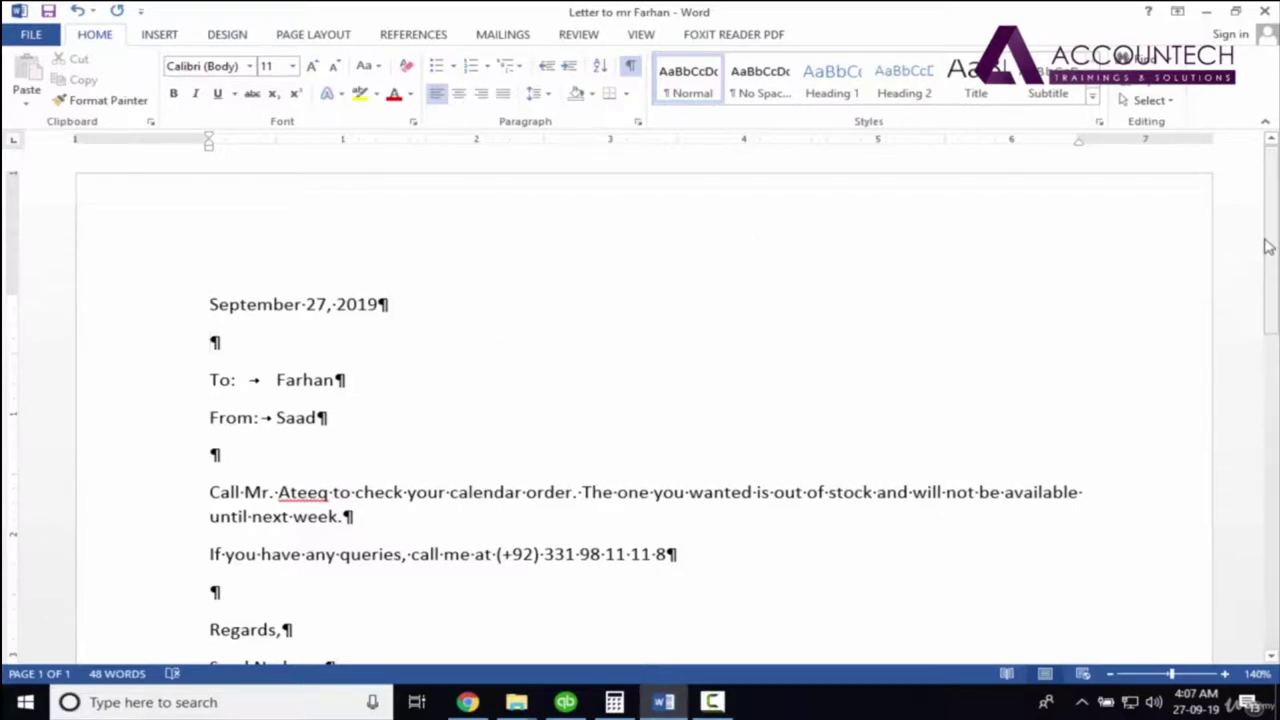
drag(1268, 246, 1274, 264)
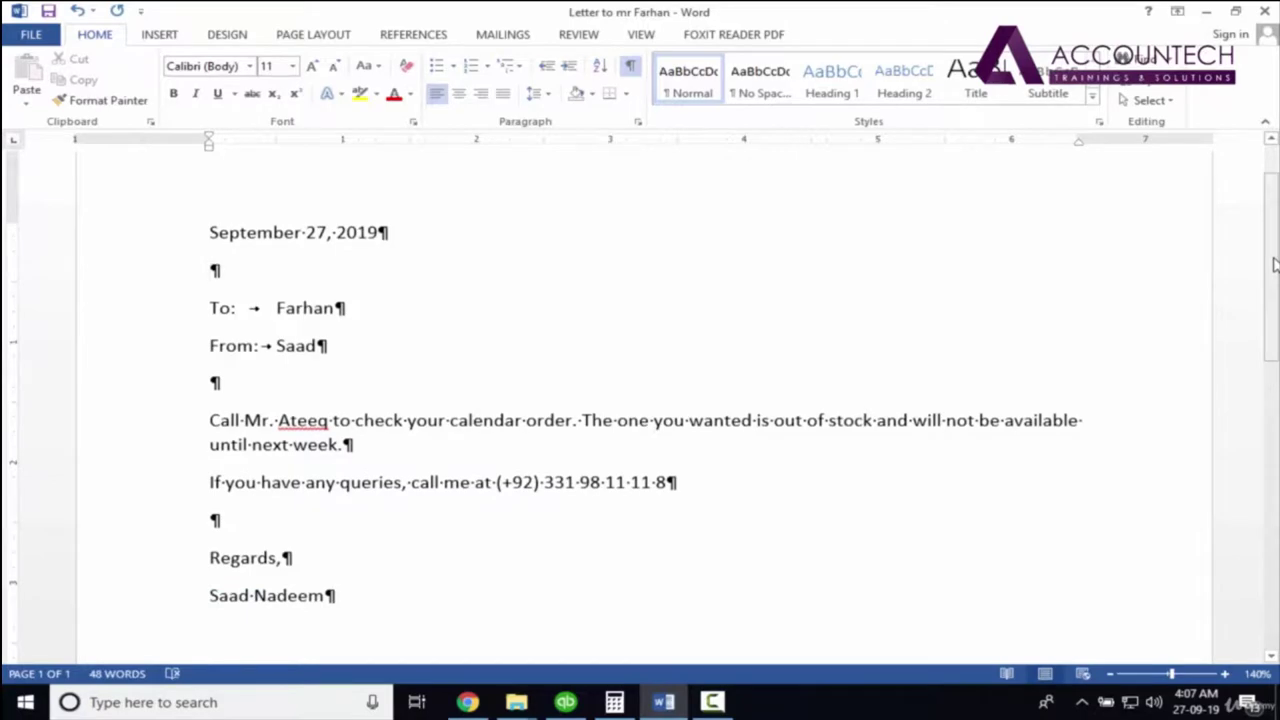
click(629, 65)
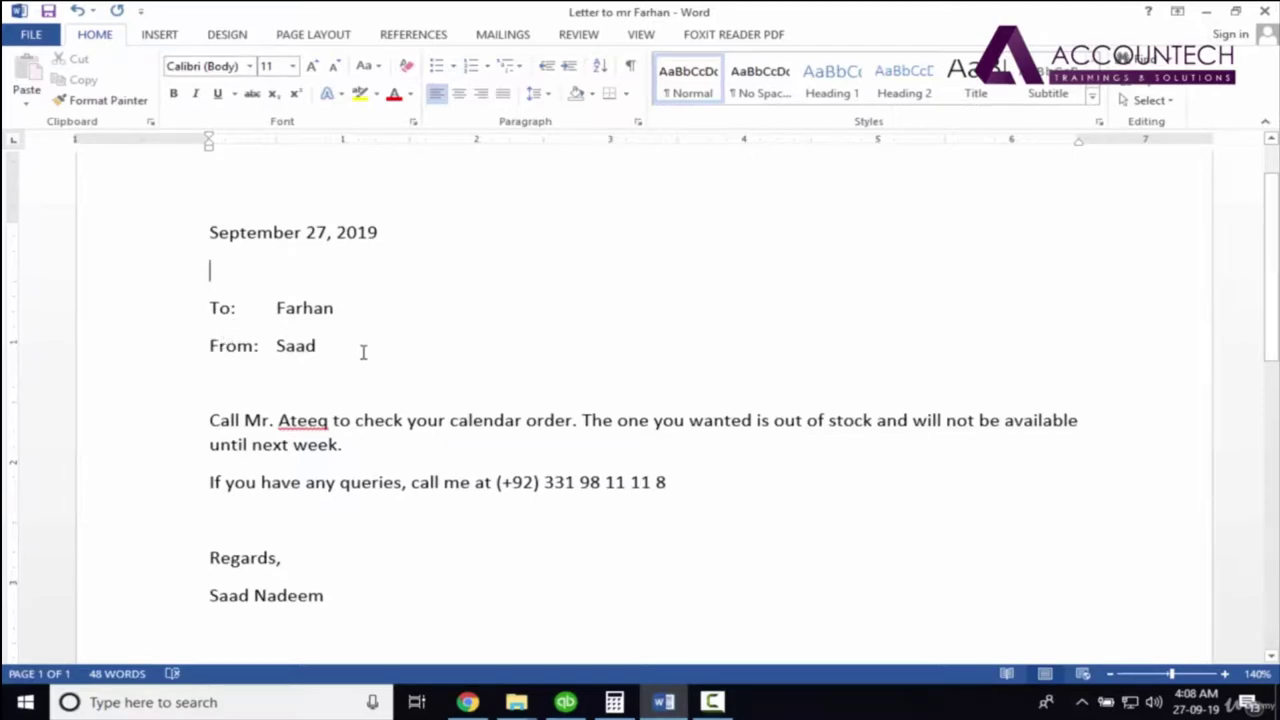
Step: Apply Remove Space After Paragraph to the To and From lines
drag(337, 346, 206, 310)
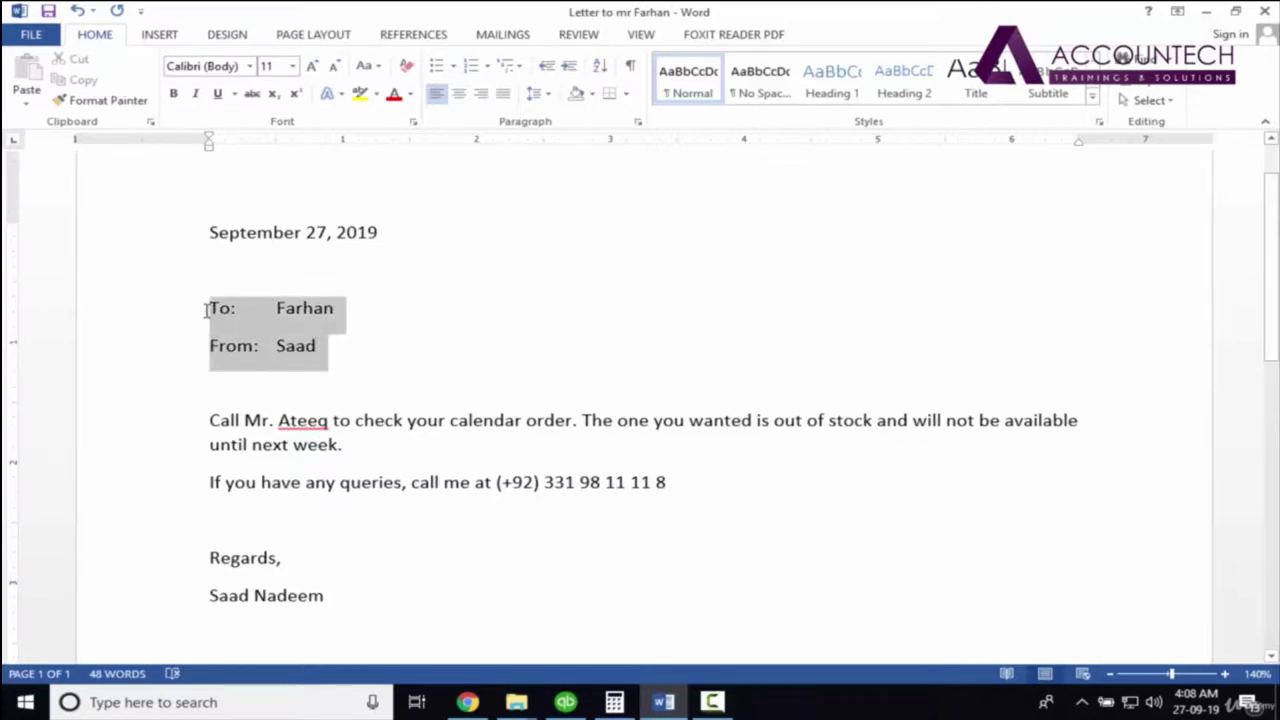
click(547, 96)
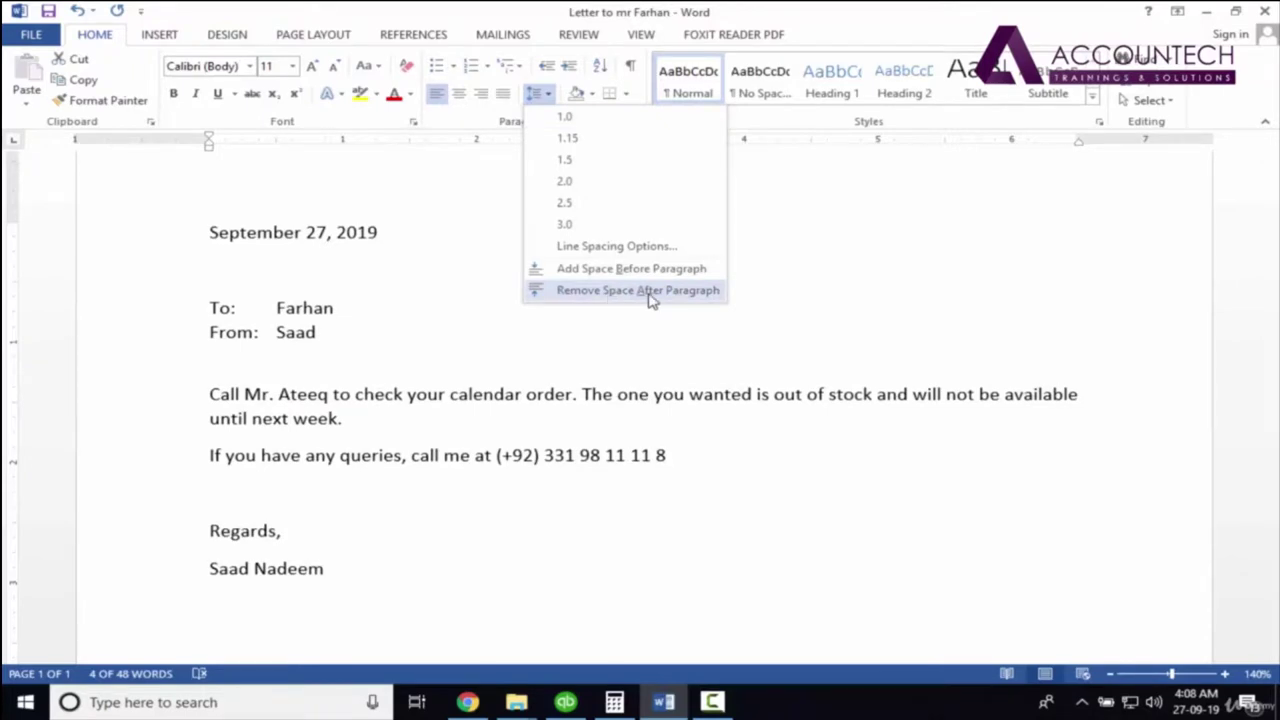
click(650, 291)
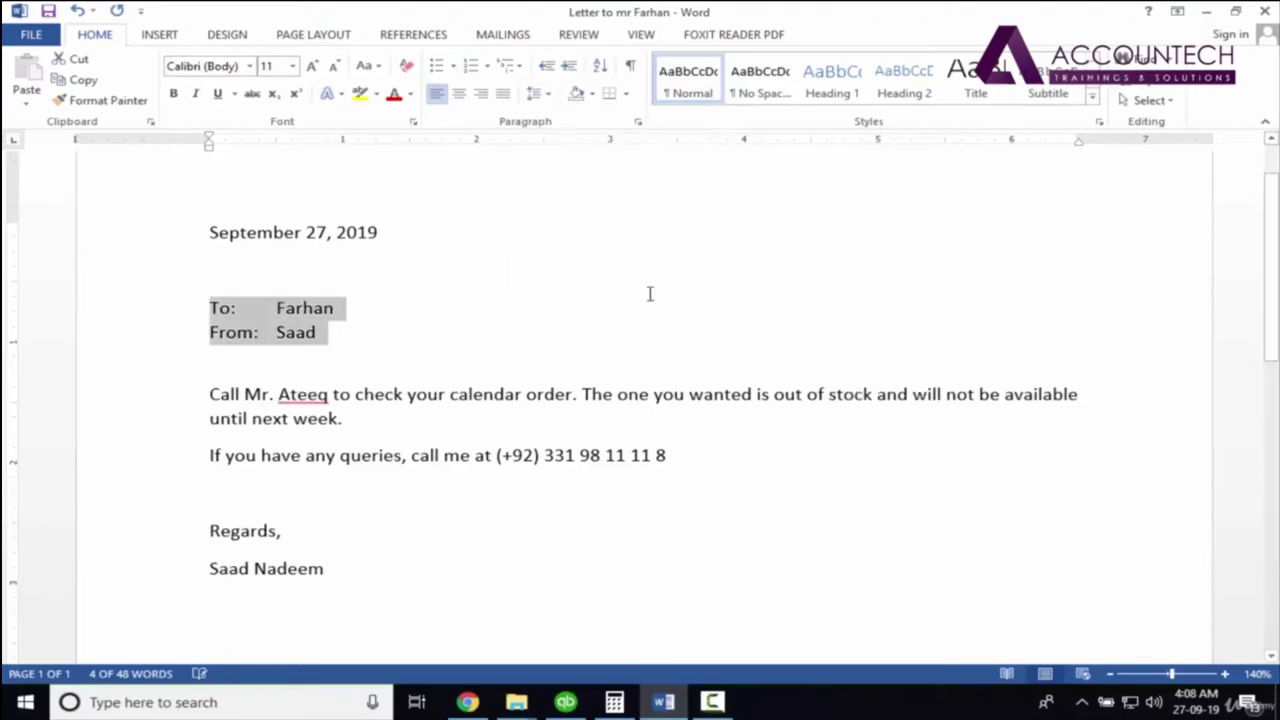
click(395, 350)
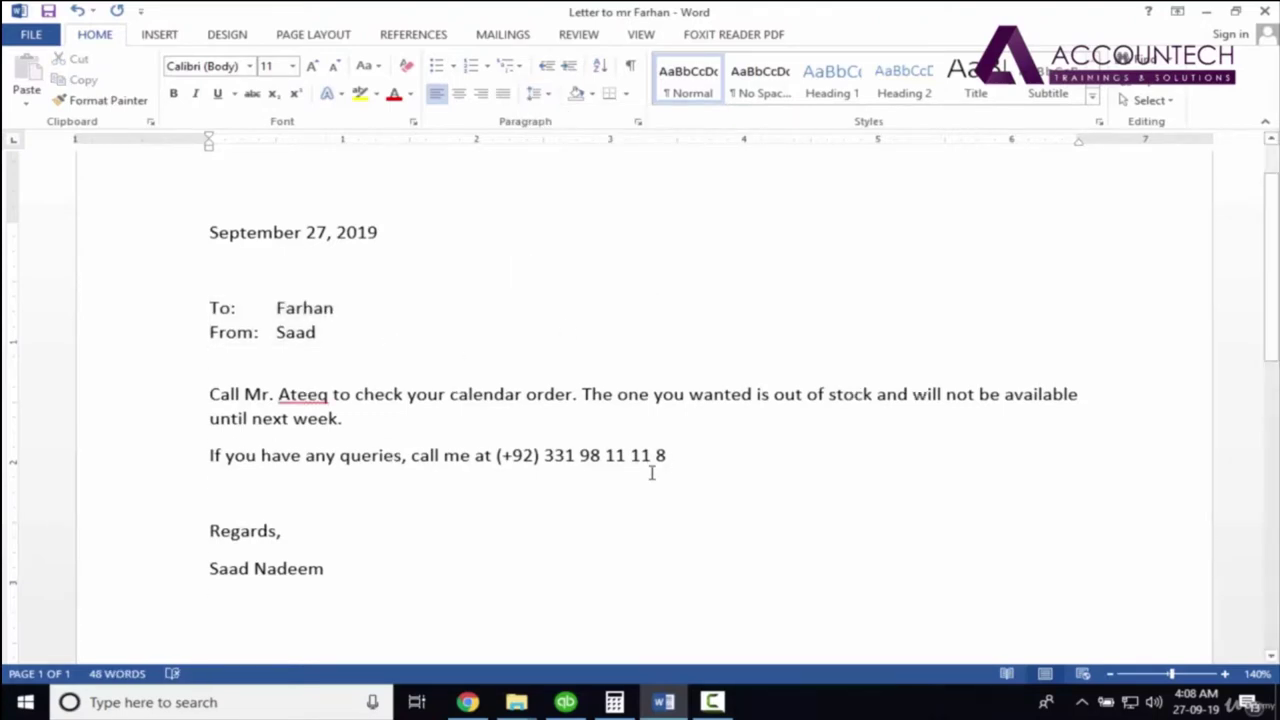
click(316, 540)
drag(360, 570, 230, 465)
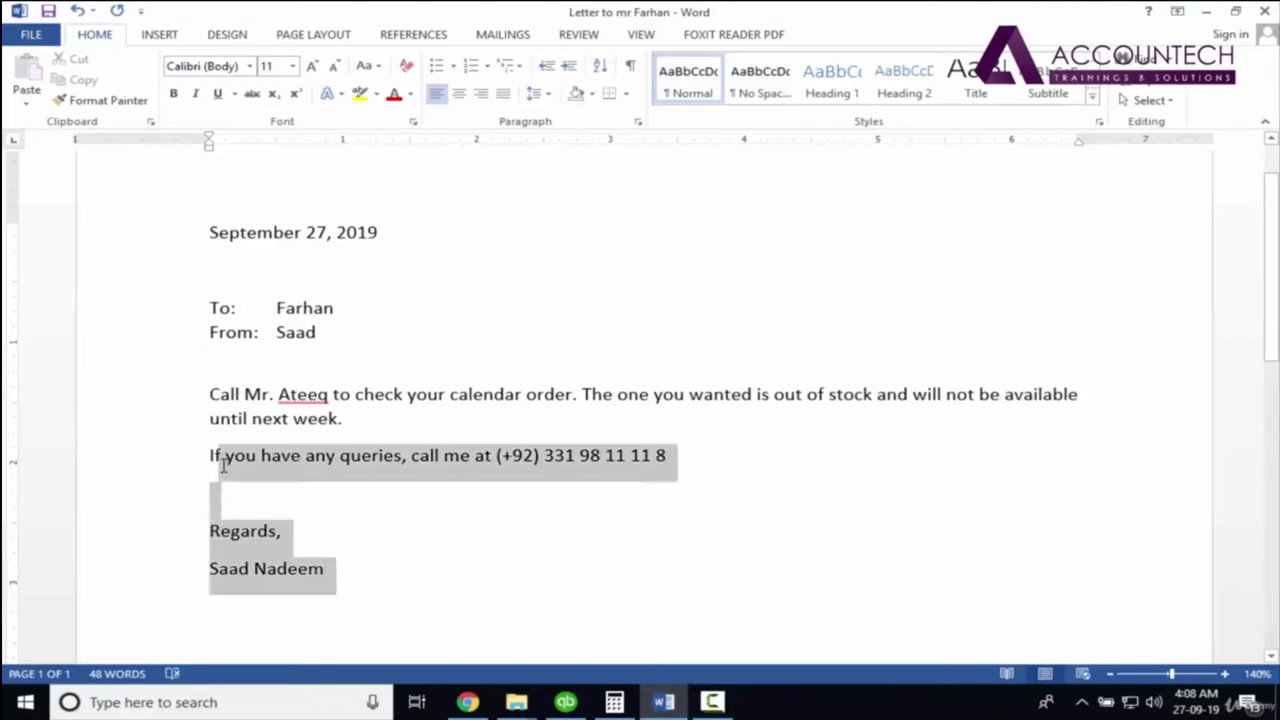
click(537, 93)
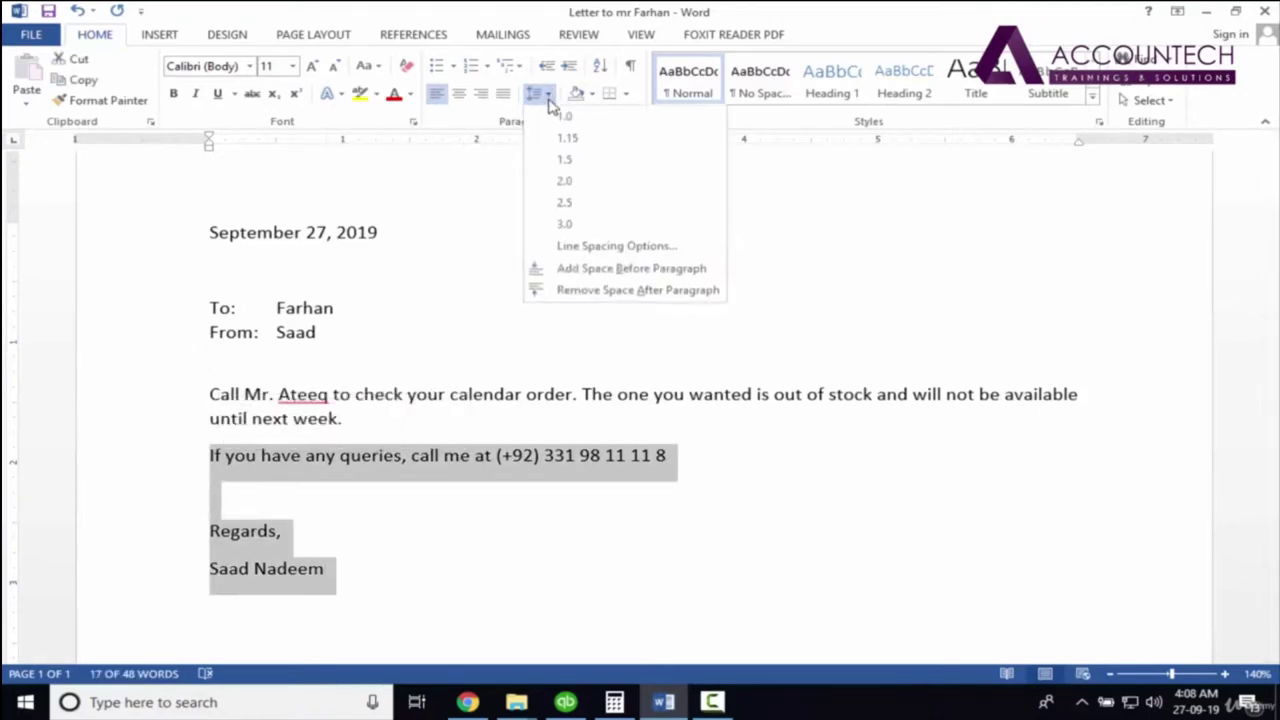
click(601, 291)
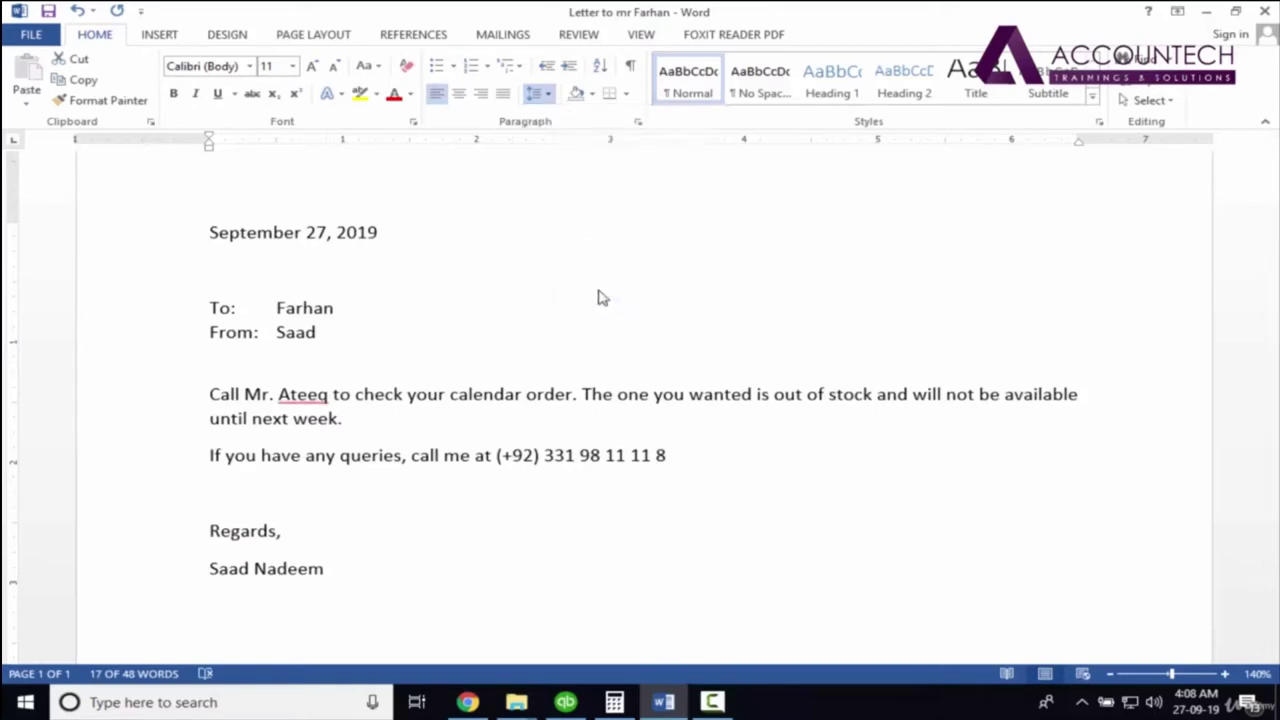
click(374, 510)
scroll(1271, 270, up, 1)
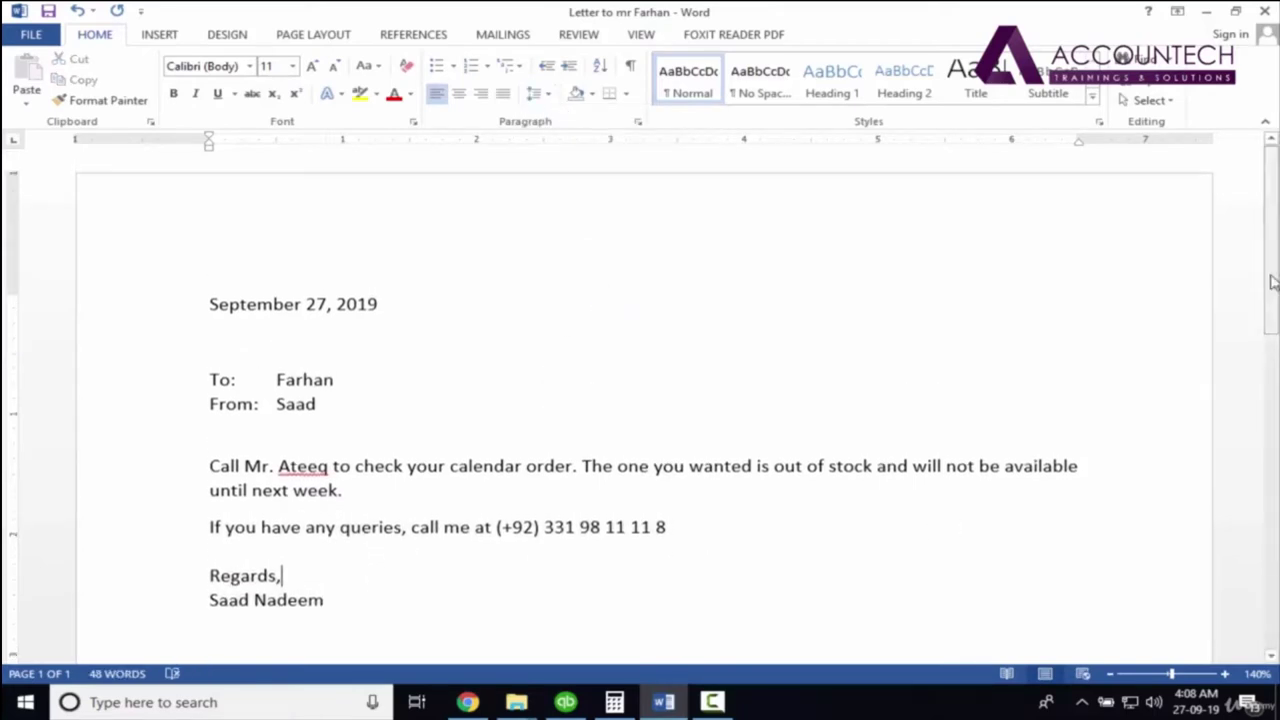